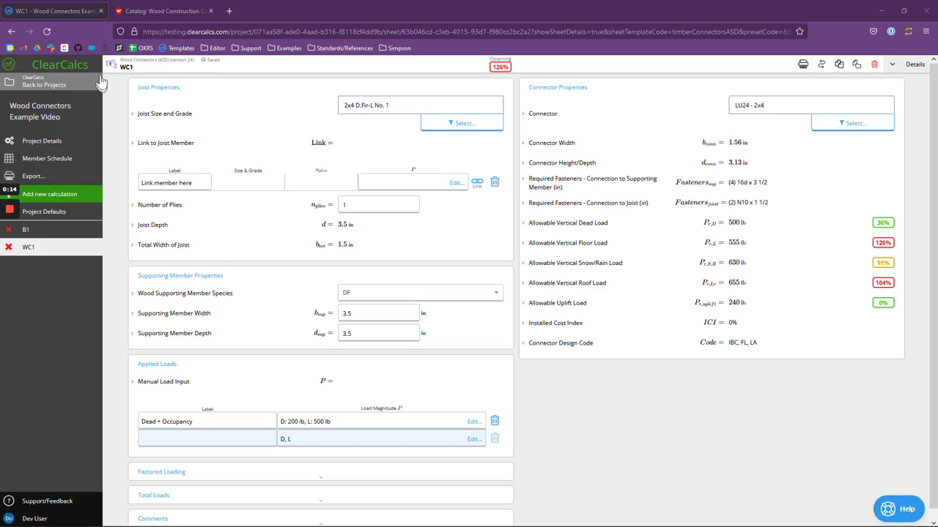
- Open the WC1 sheet details and review the module description and its Simpson Strong-Tie catalogue reference
click(123, 67)
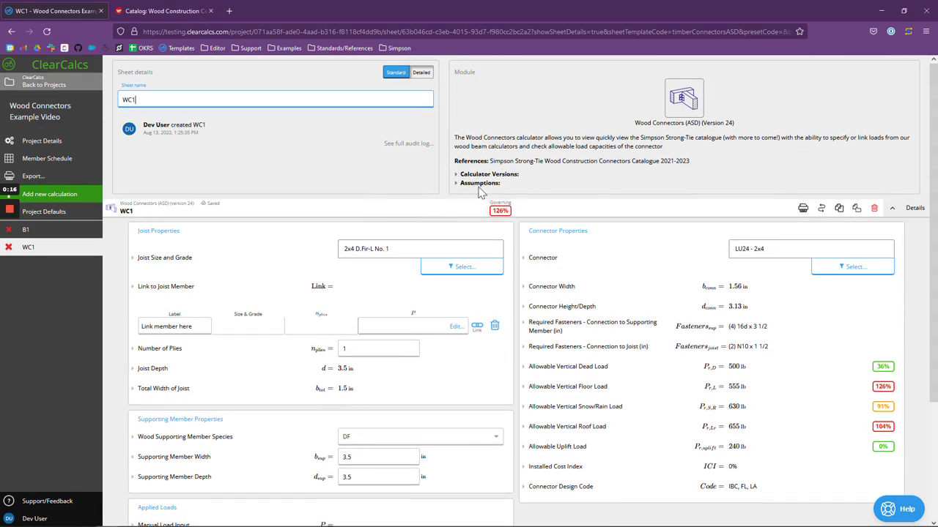
drag(491, 160, 543, 162)
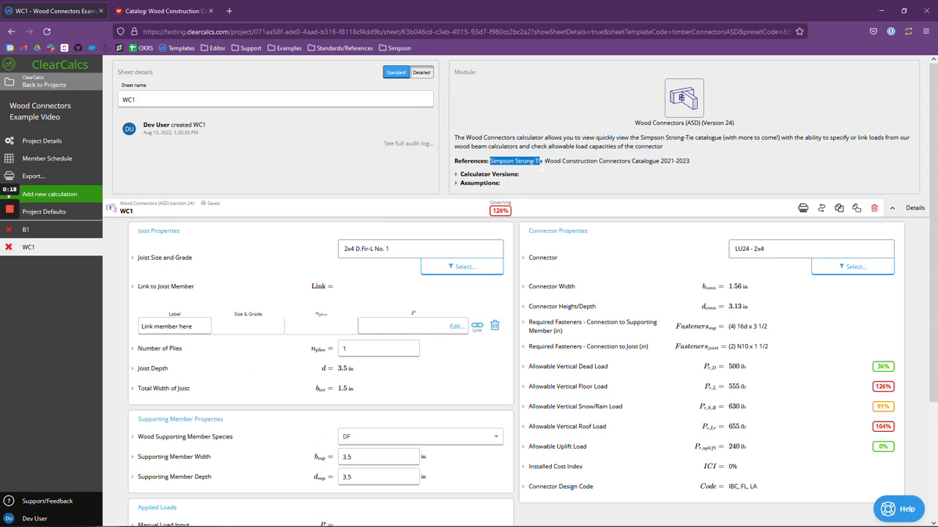
click(119, 227)
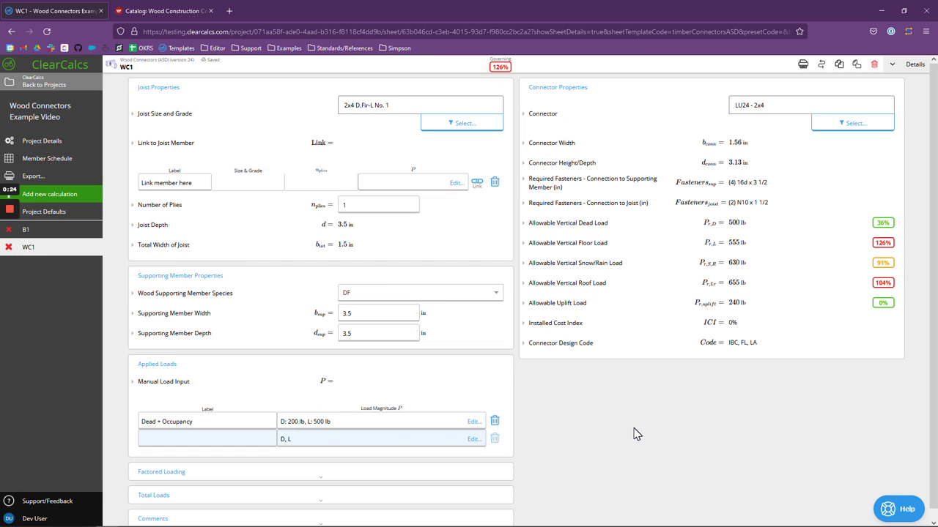
- Set the joist size and grade to 6x8 S-P-F SS, filtering by nominal size 6x8 and species Spruce-Pine-Fir
click(369, 112)
click(580, 140)
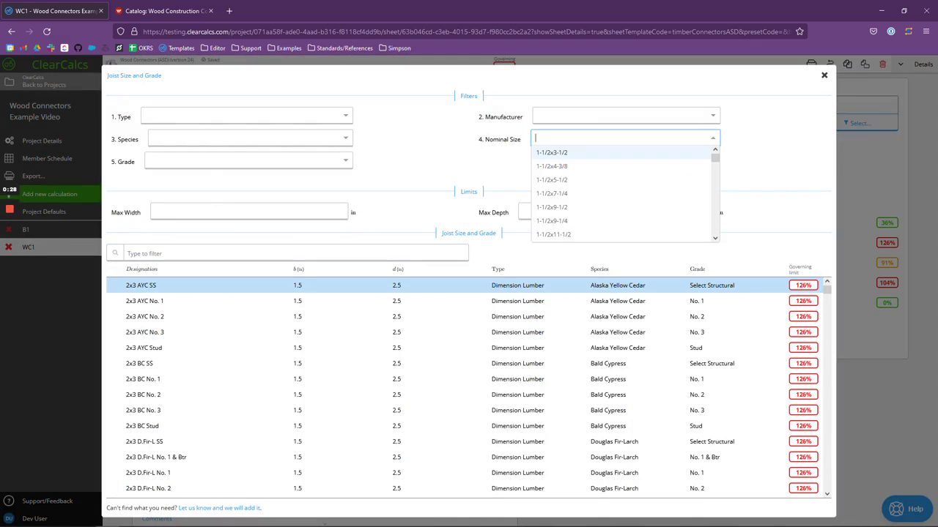
text(6x8)
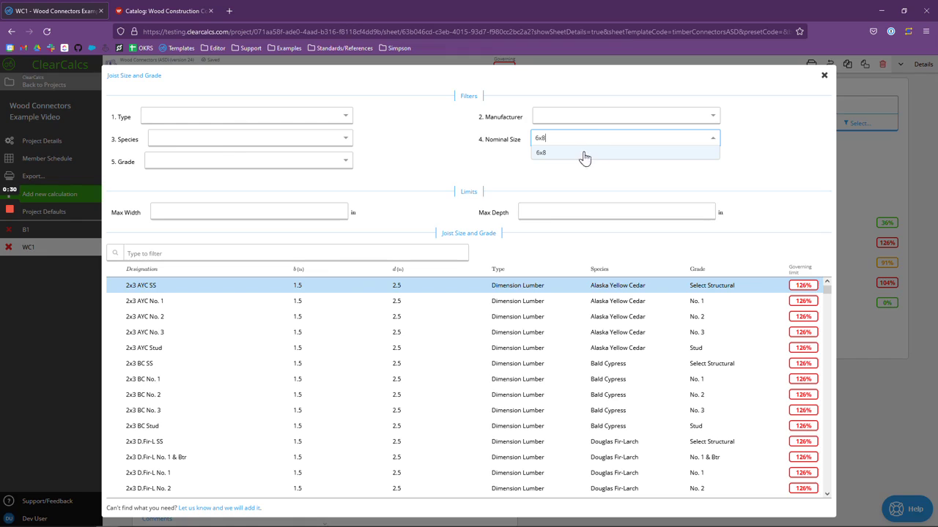
click(582, 154)
click(216, 145)
text(spr)
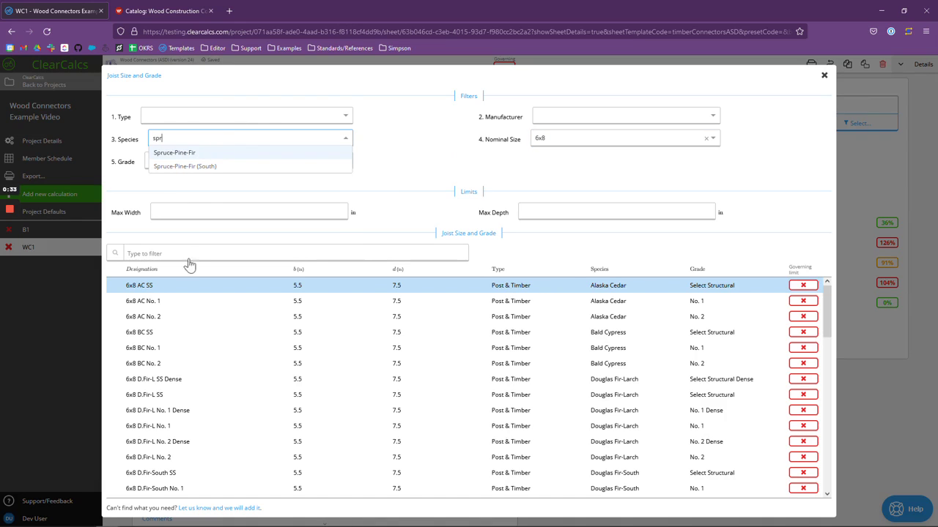
key(Return)
click(157, 291)
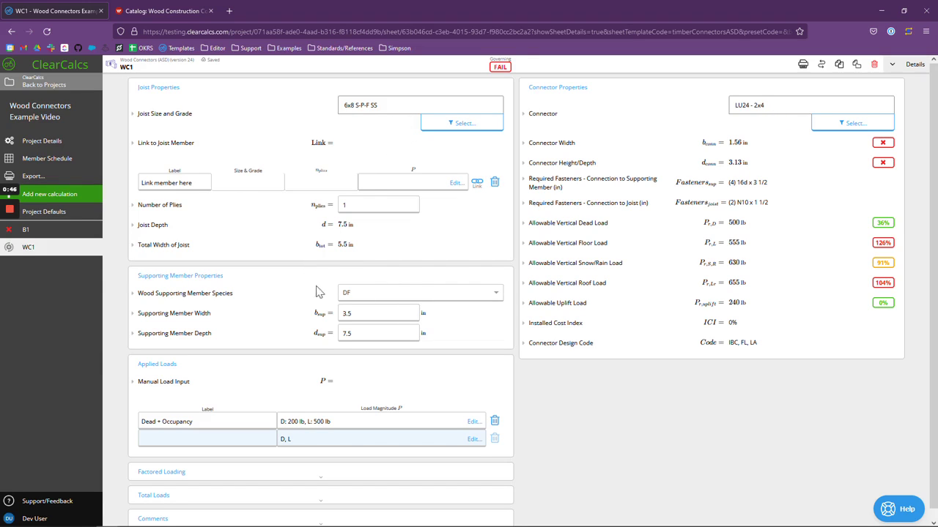
- Set the wood supporting member species to SPF and the supporting member depth to 15.5 in
click(369, 297)
click(366, 327)
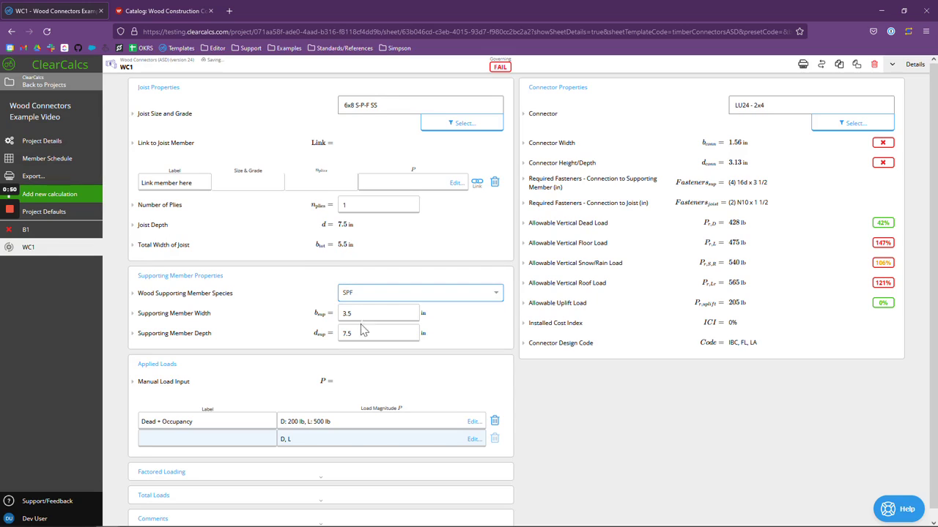
double_click(374, 331)
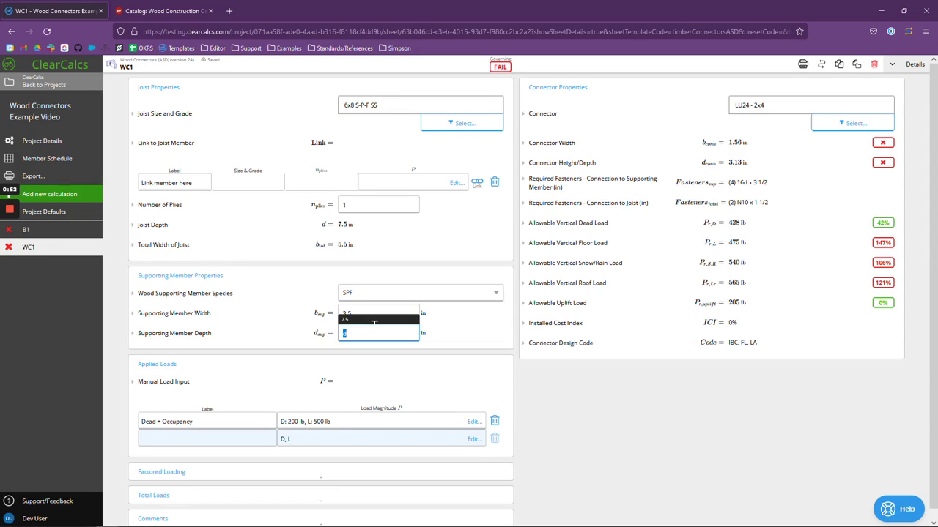
text(15.5)
click(489, 359)
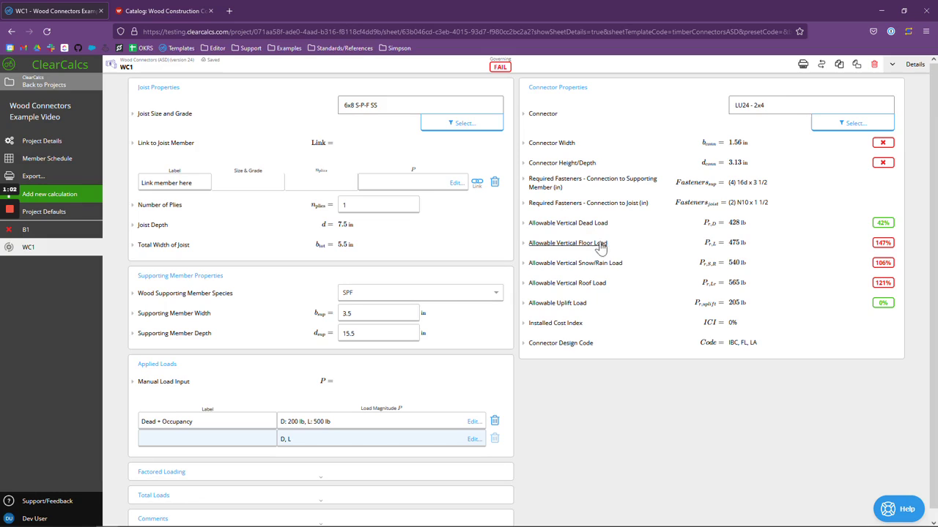
- Switch the supporting member species to DF to compare the allowable loads, and set it back to SPF
click(442, 294)
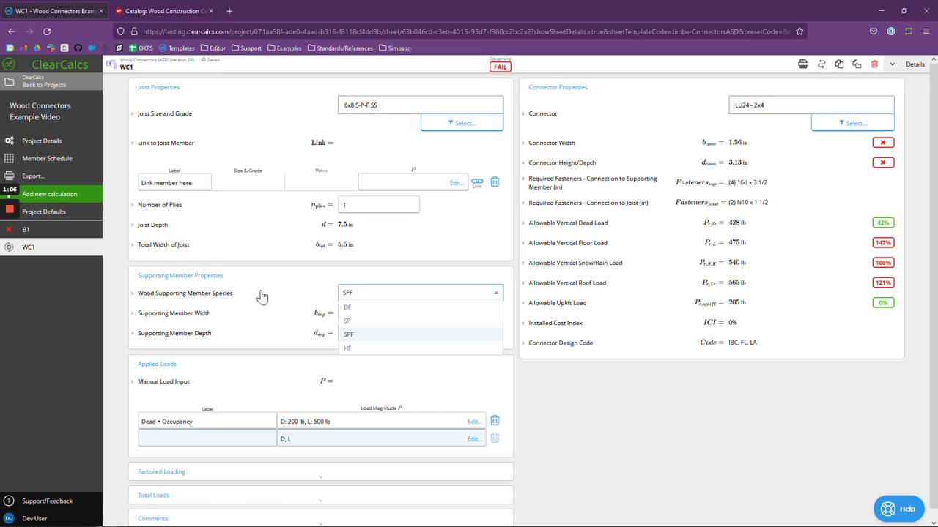
click(364, 307)
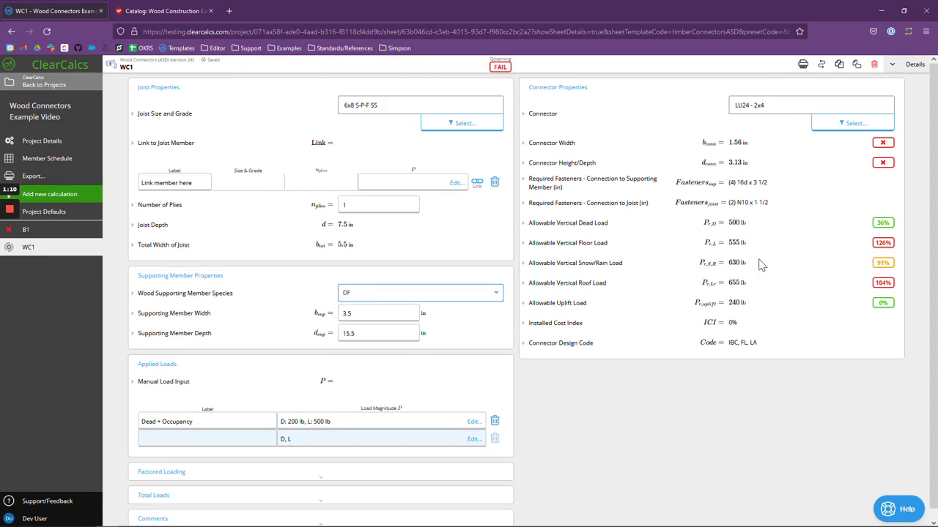
click(432, 294)
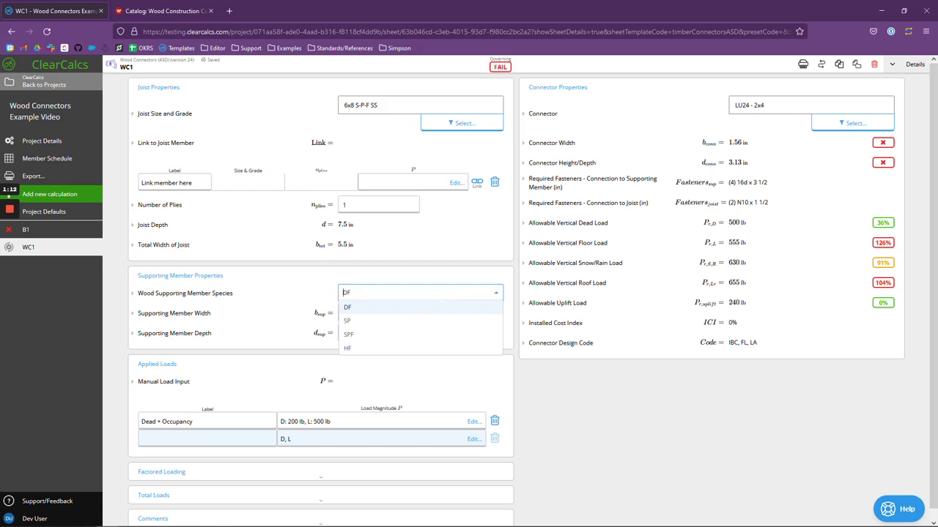
click(398, 335)
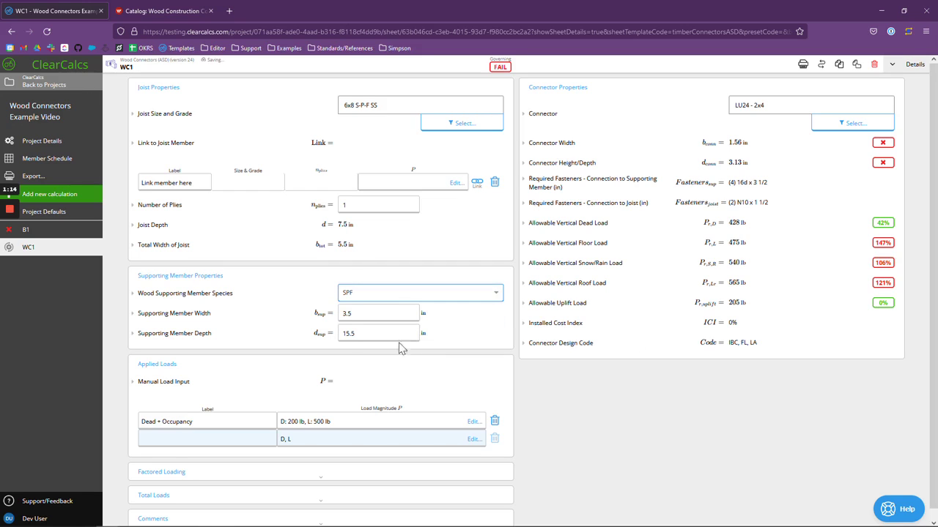
- Add an ultimate wind up (W,up) load of -130 lb to the Dead + Occupancy manual load
scroll(378, 358, down, 1)
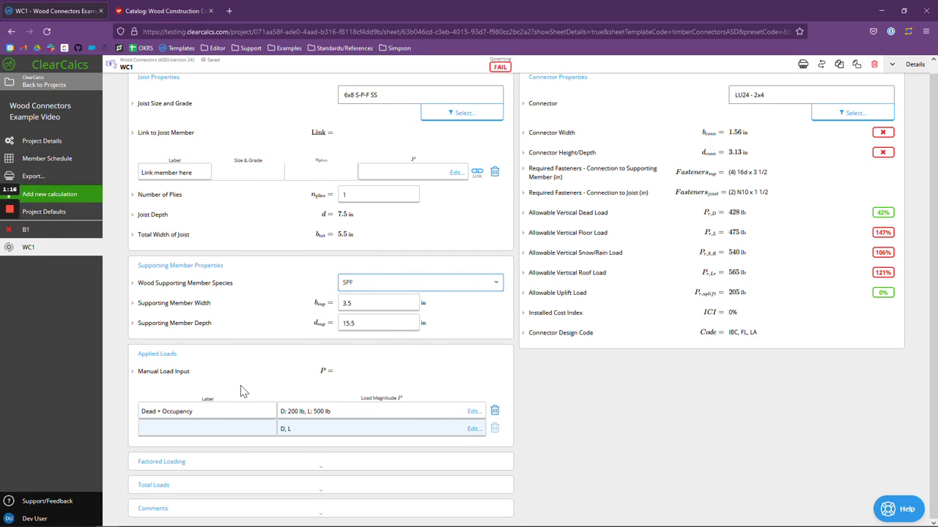
click(355, 429)
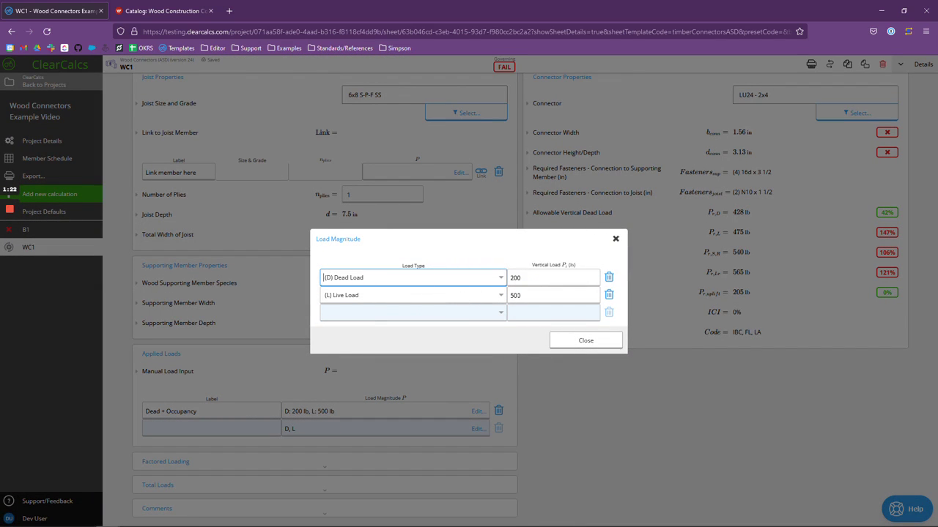
click(454, 315)
scroll(392, 383, down, 3)
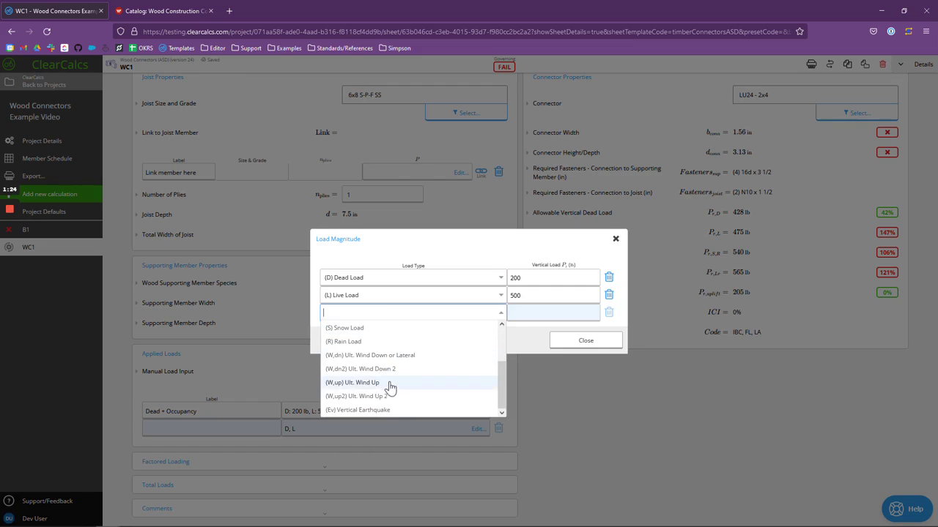
click(389, 386)
click(564, 304)
text(-130)
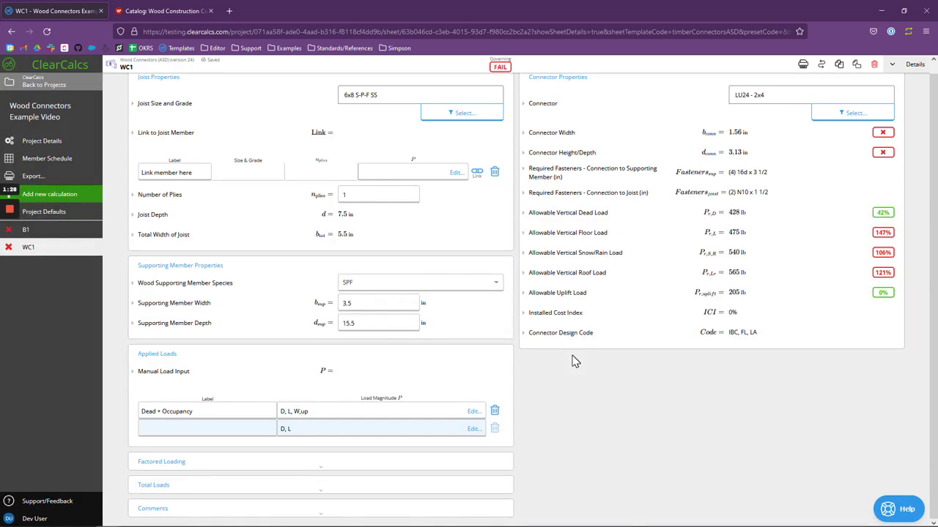
click(577, 349)
- Expand the factored loading section and review the strength load combinations and governing factored loads
click(303, 469)
scroll(293, 461, down, 5)
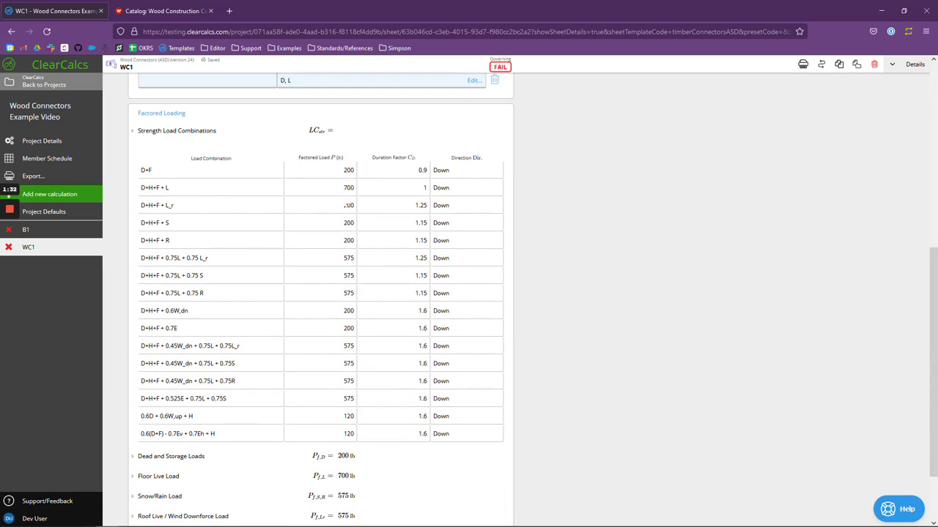
scroll(383, 299, down, 1)
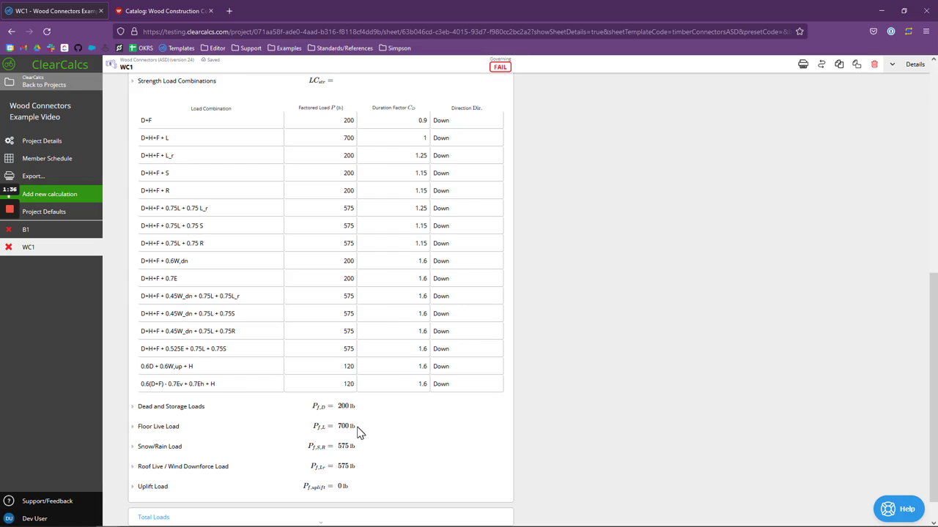
scroll(582, 415, up, 5)
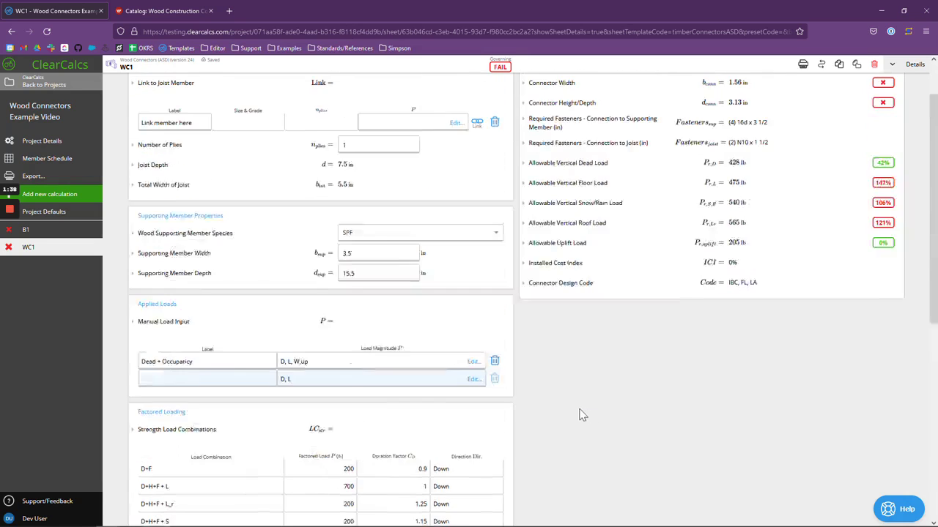
scroll(582, 415, up, 1)
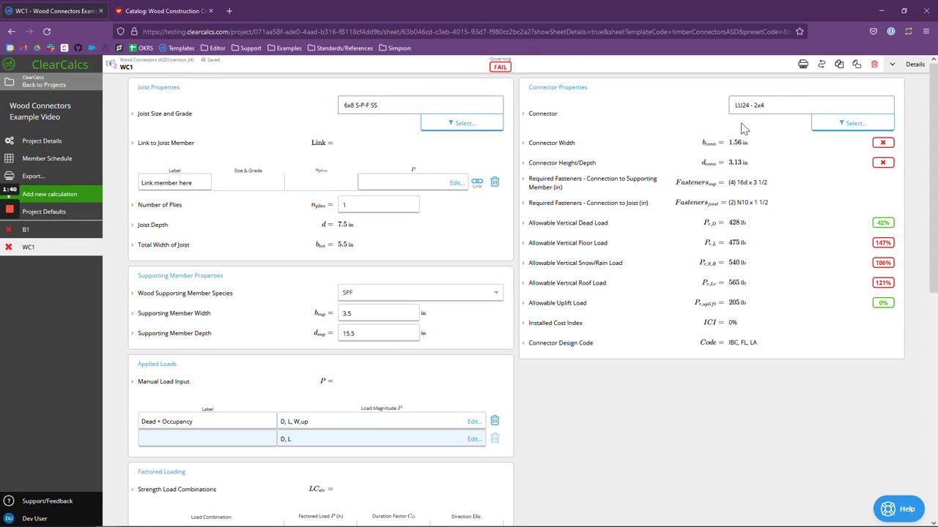
- Filter the connectors by nominal joist size 6x8 and select the HU68 / HUC68 (Min.) - 6x8 face-mount hanger
click(785, 111)
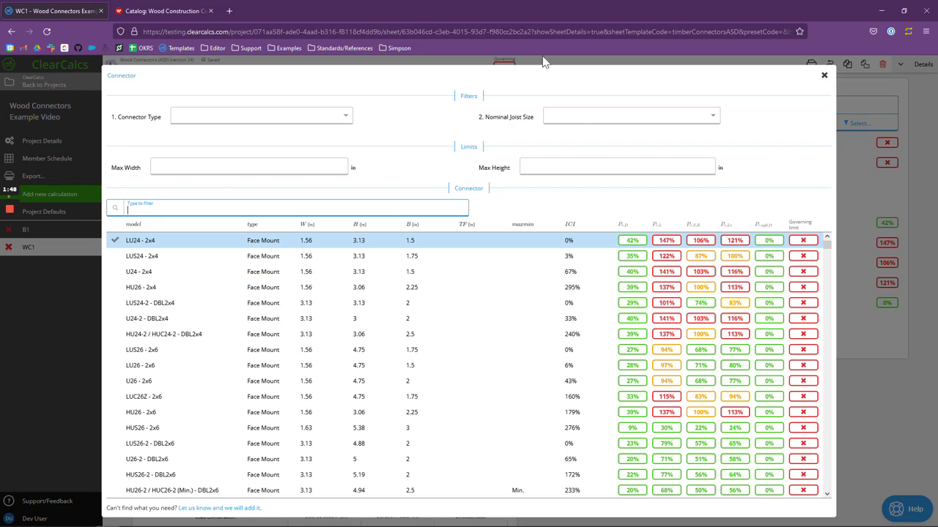
click(577, 120)
text(6x8)
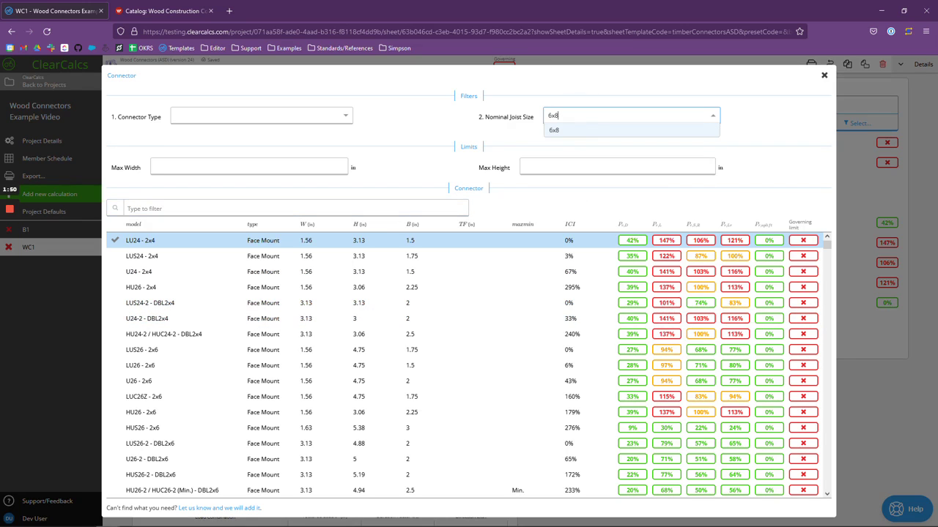
click(576, 130)
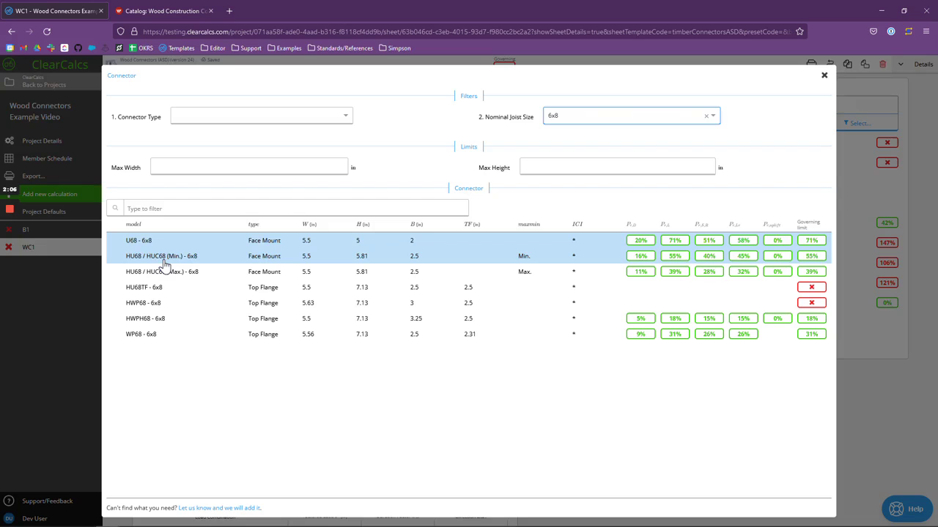
click(164, 263)
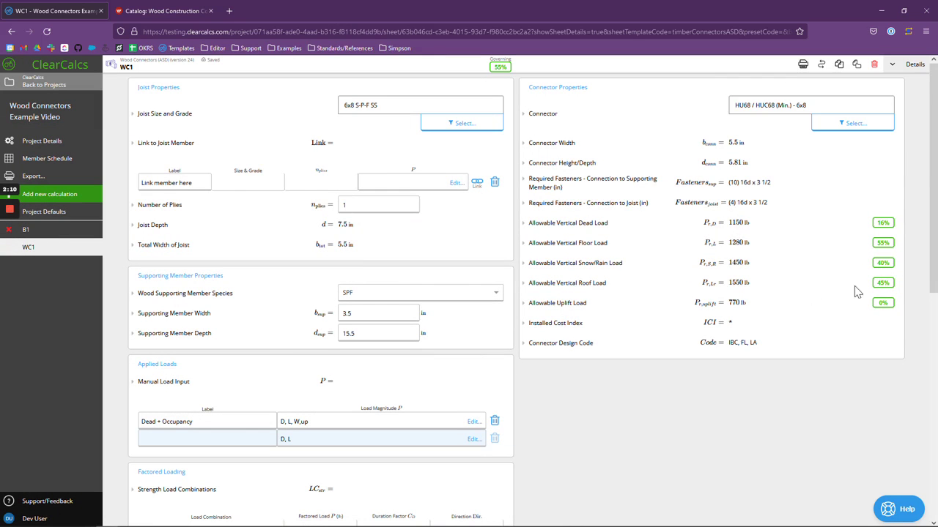
- Check the connector's properties and allowable loads against the HU68 / HUC68 entry in the Simpson Strong-Tie PDF catalogue
scroll(852, 335, down, 2)
scroll(852, 335, up, 2)
click(173, 11)
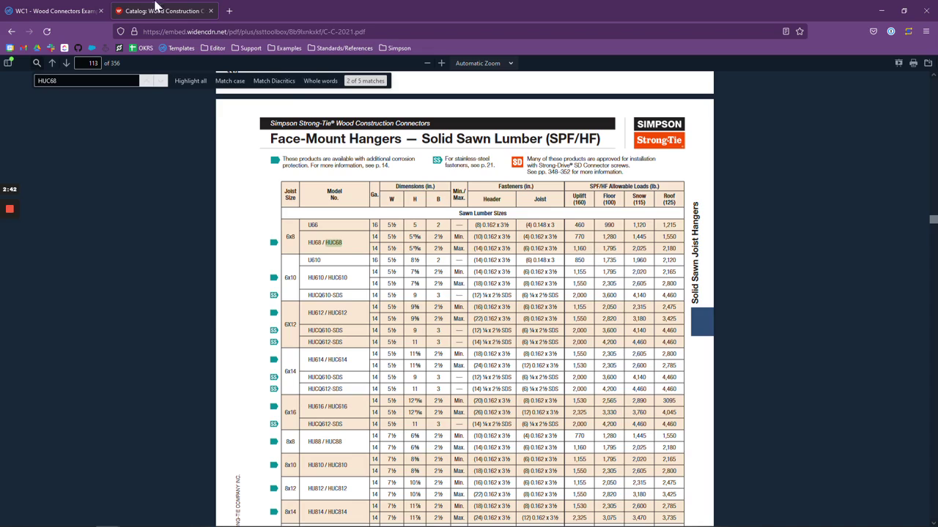
click(88, 10)
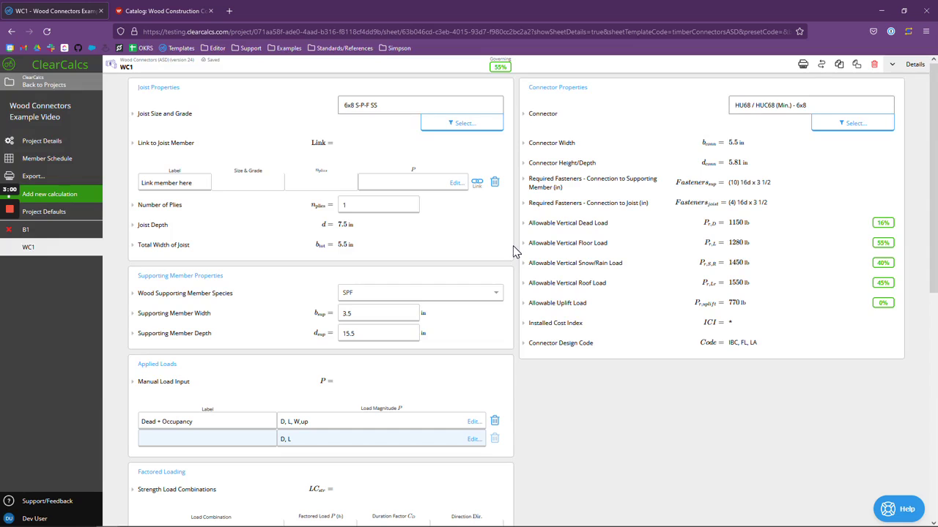
- Open beam calculation B1 and review its section size and applied loads
click(30, 230)
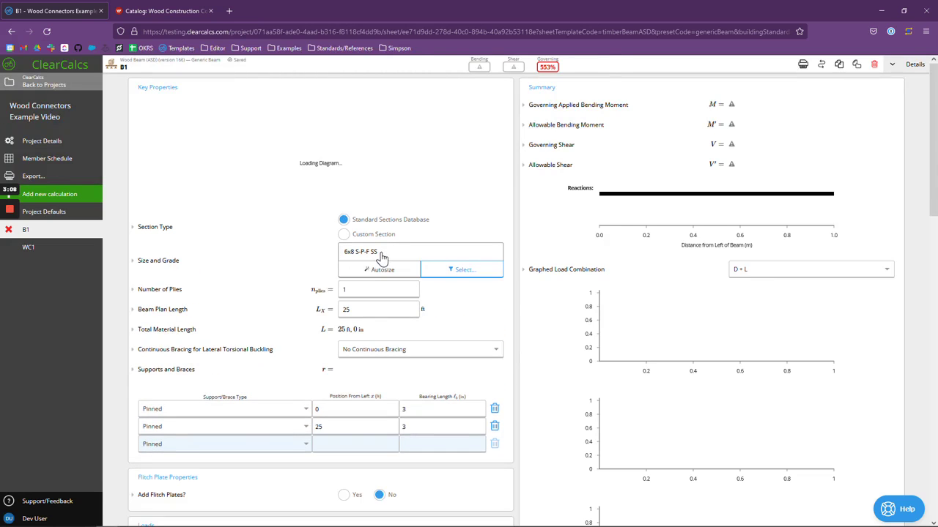
scroll(381, 257, down, 5)
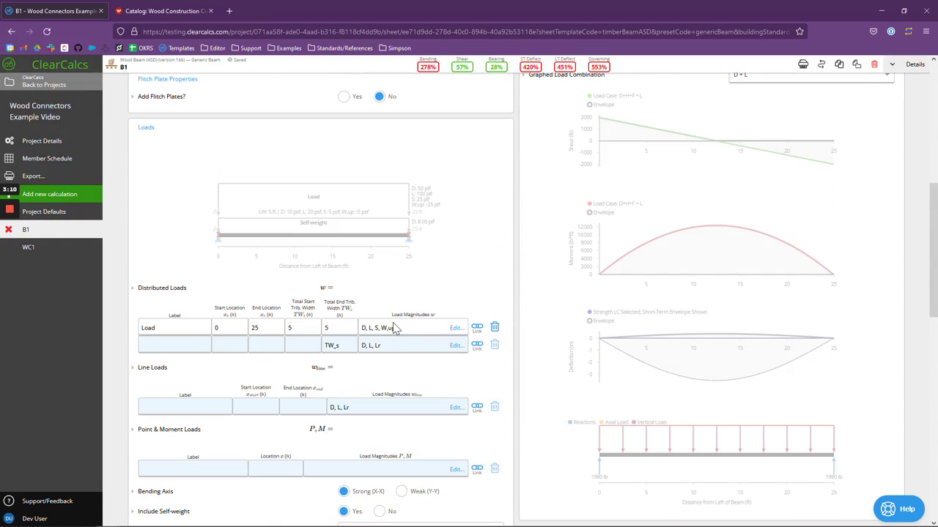
scroll(414, 333, up, 5)
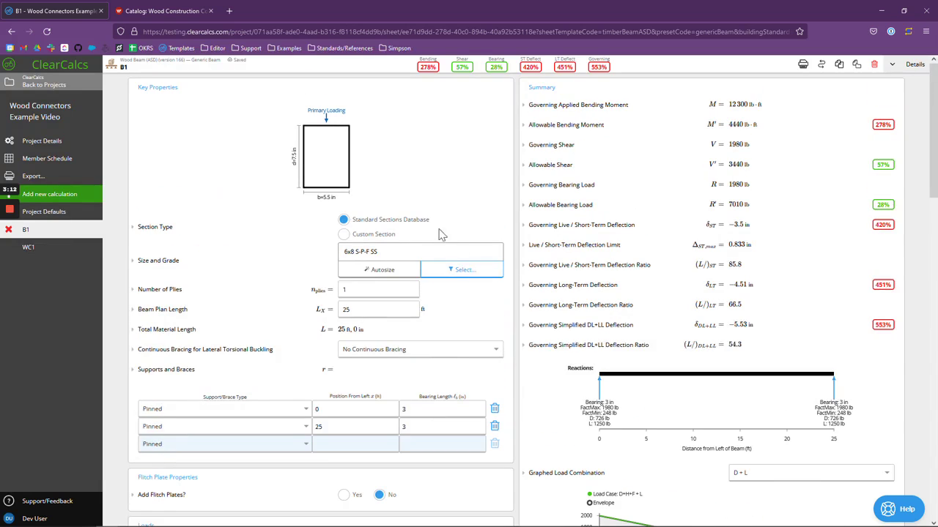
- In calculation WC1, link the joist member to support 1 of beam B1, at location 0 ft
click(43, 251)
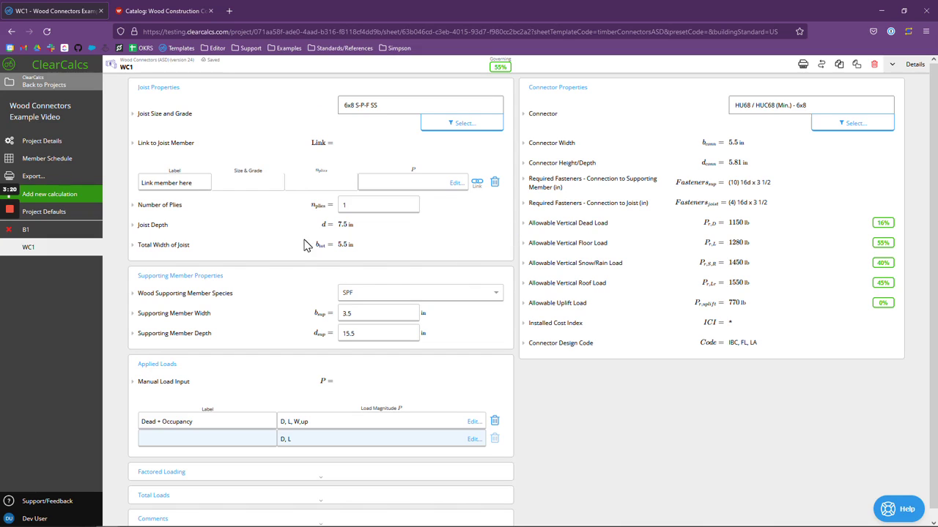
click(477, 182)
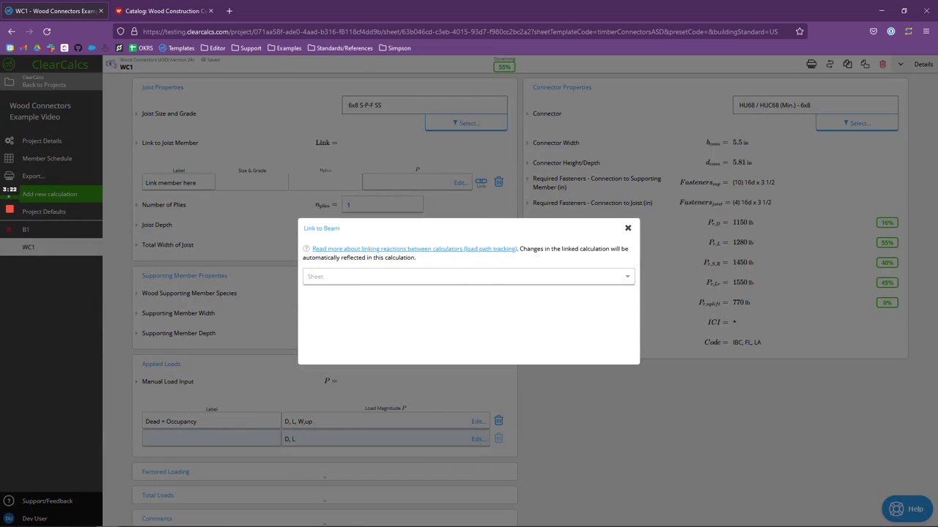
click(369, 278)
click(329, 289)
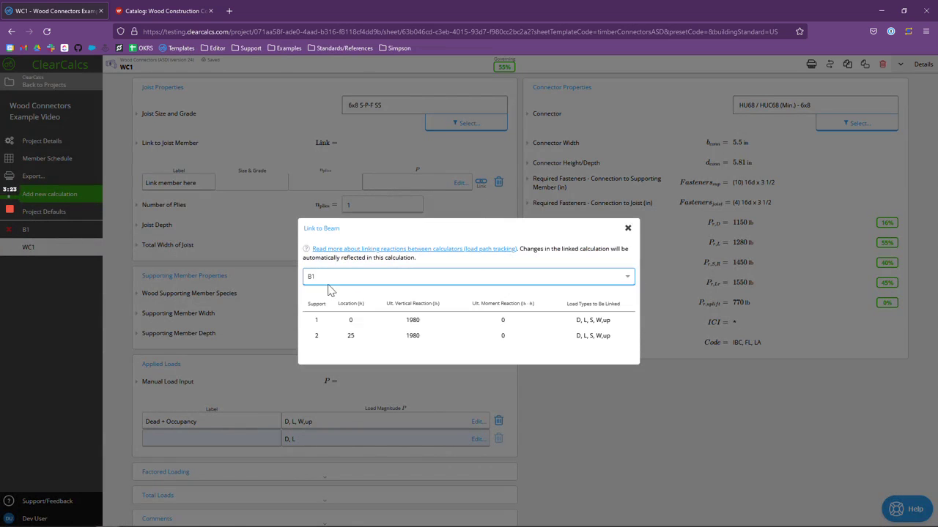
click(361, 323)
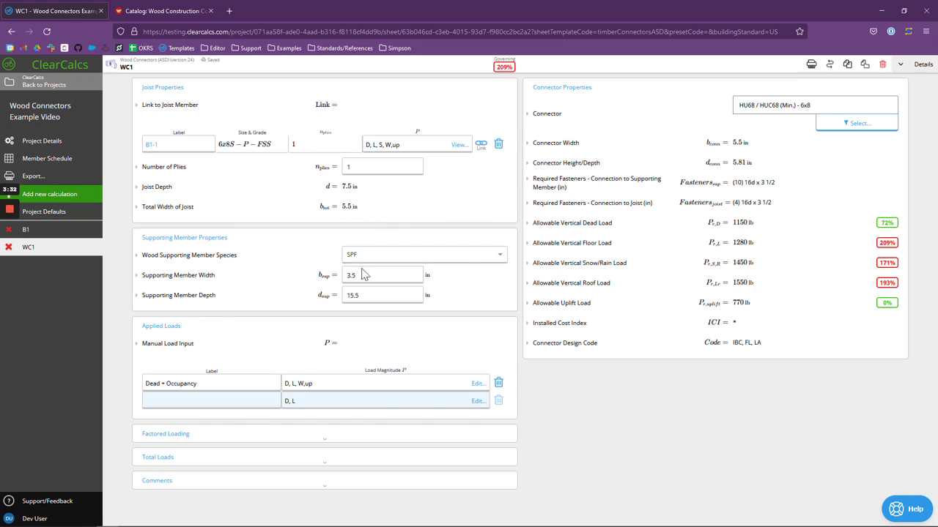
- Expand the Factored Loading section and review its strength load combinations against the connector's allowable load checks
click(327, 436)
scroll(366, 366, down, 5)
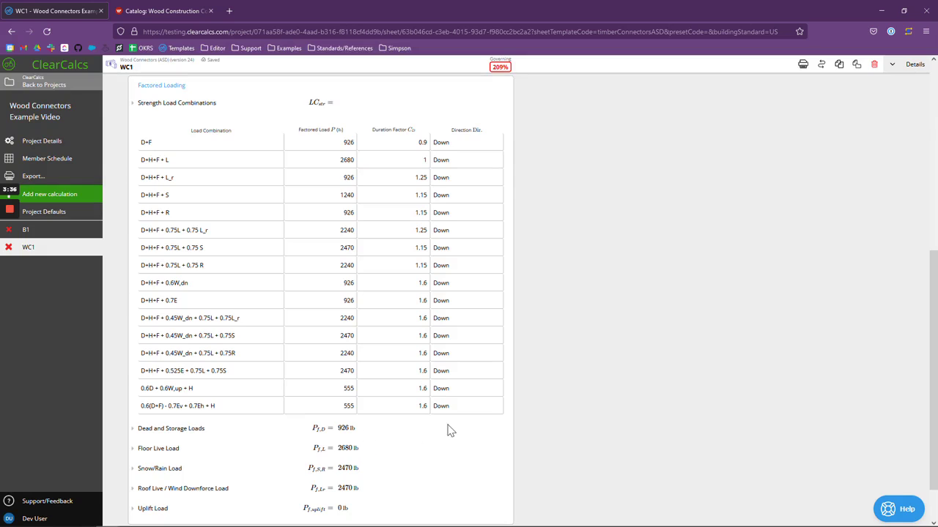
scroll(450, 431, up, 5)
mouse_move(884, 242)
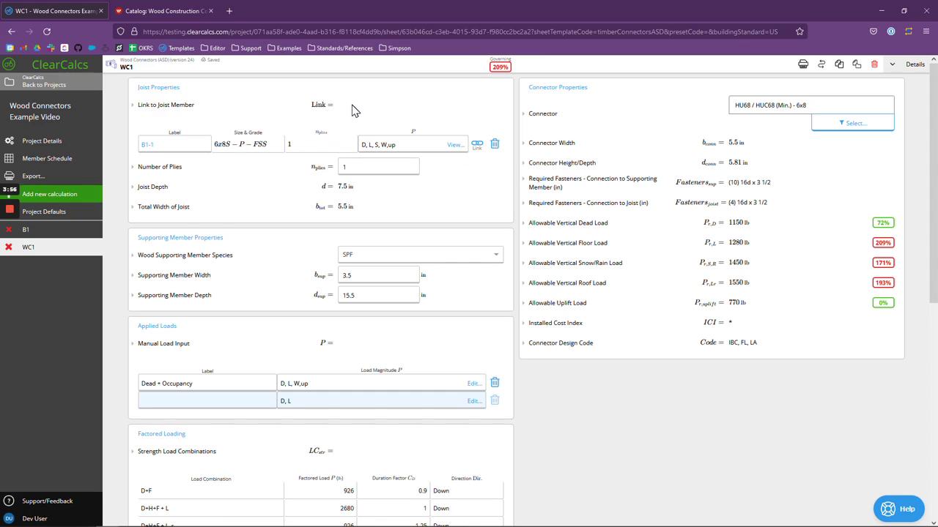
scroll(360, 292, down, 1)
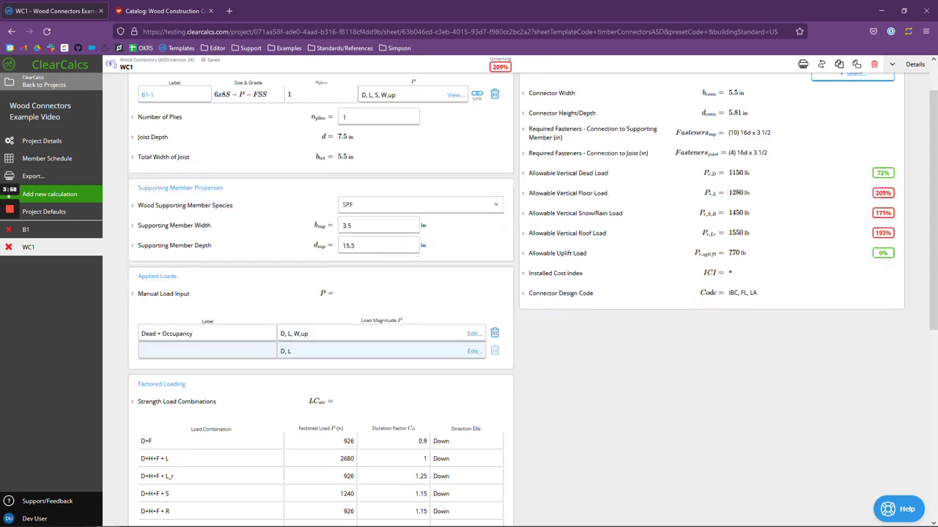
scroll(325, 184, up, 1)
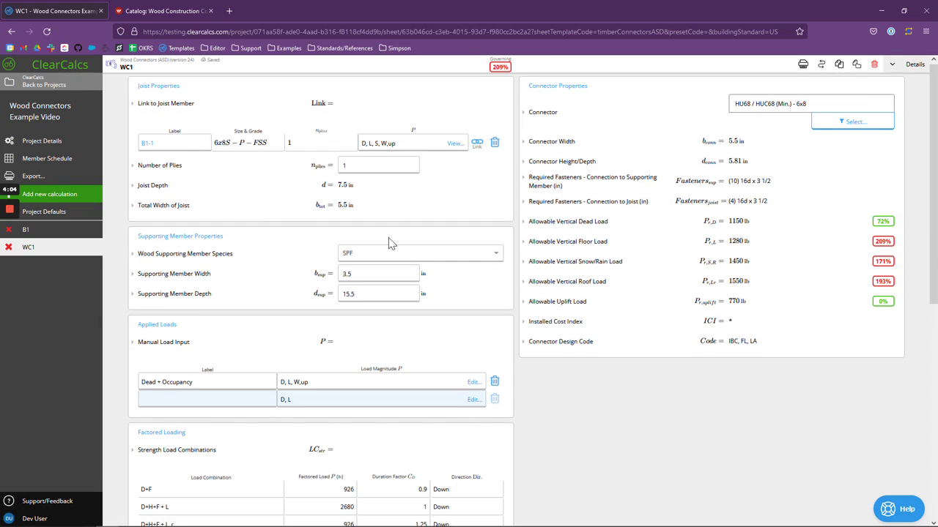
- Delete the dead, live and ultimate wind uplift loads from the Dead + Occupancy manual load entry
scroll(389, 243, down, 4)
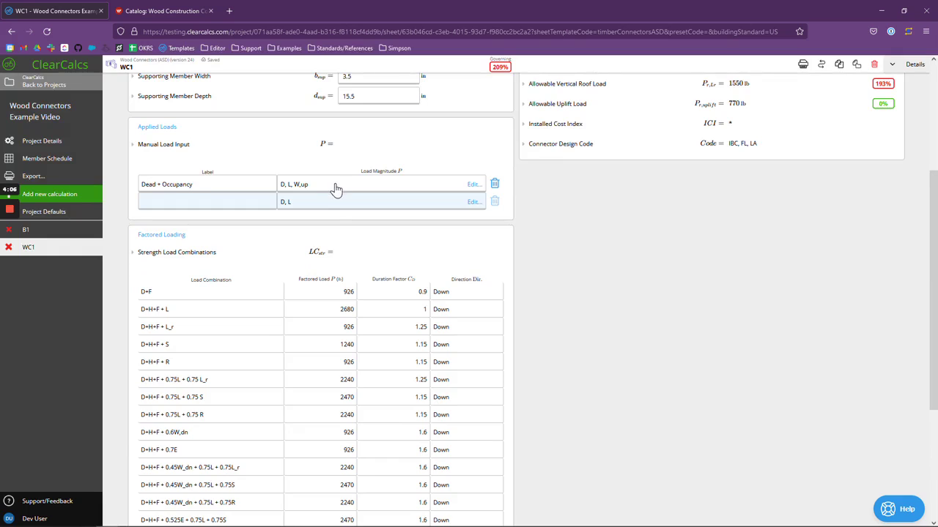
click(334, 188)
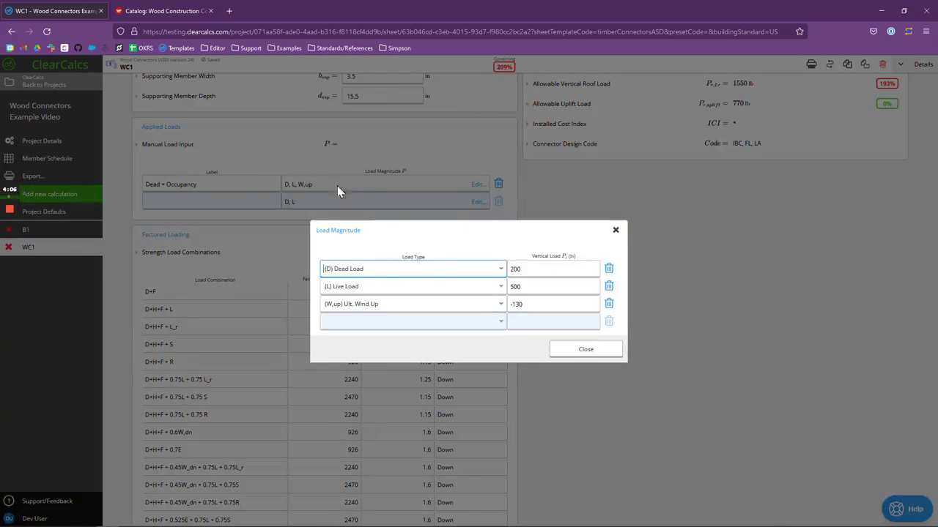
click(616, 230)
scroll(308, 315, down, 2)
scroll(393, 284, up, 2)
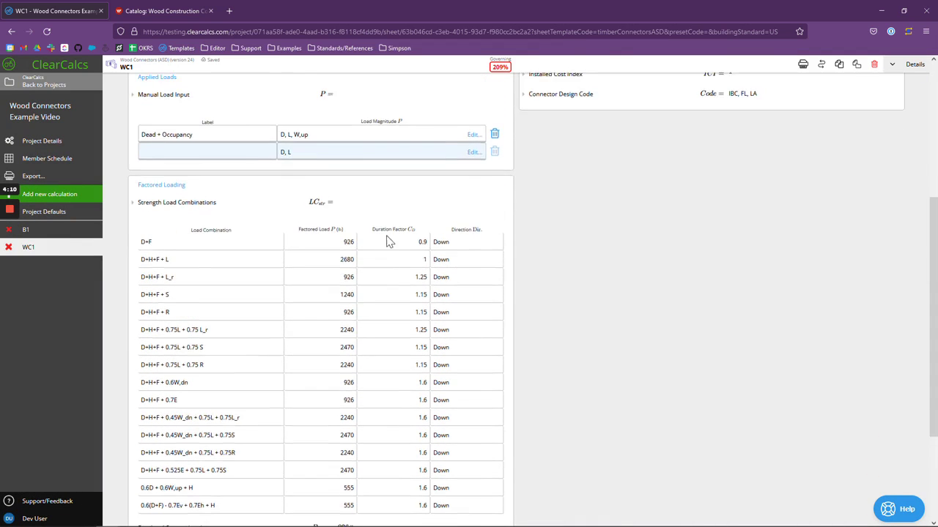
click(385, 185)
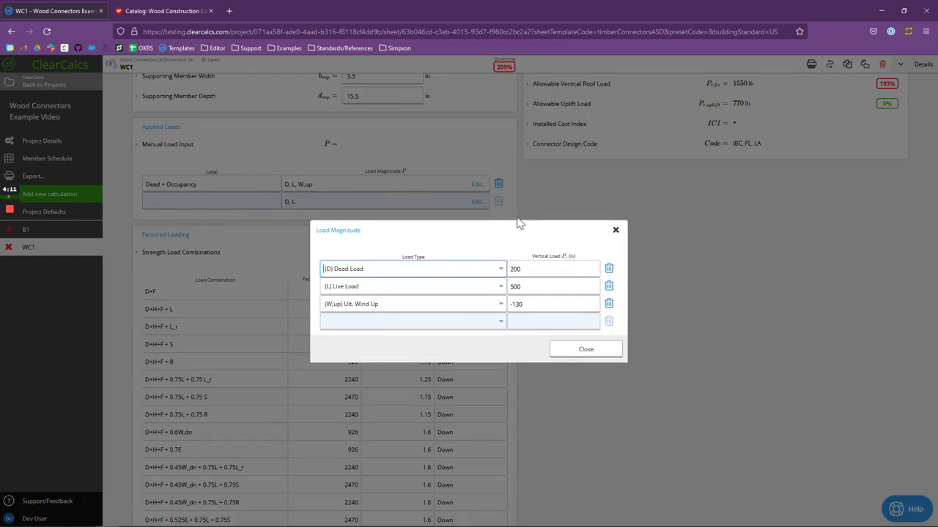
click(609, 273)
click(608, 278)
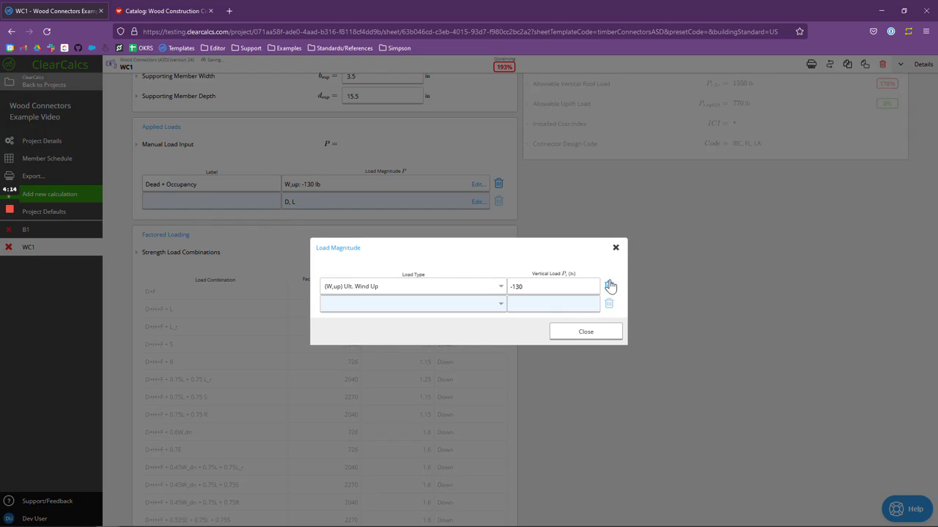
click(608, 287)
click(614, 256)
- Review the recalculated factored load combinations and the HU68 / HUC68 connector's utilization for each load type
scroll(213, 260, down, 2)
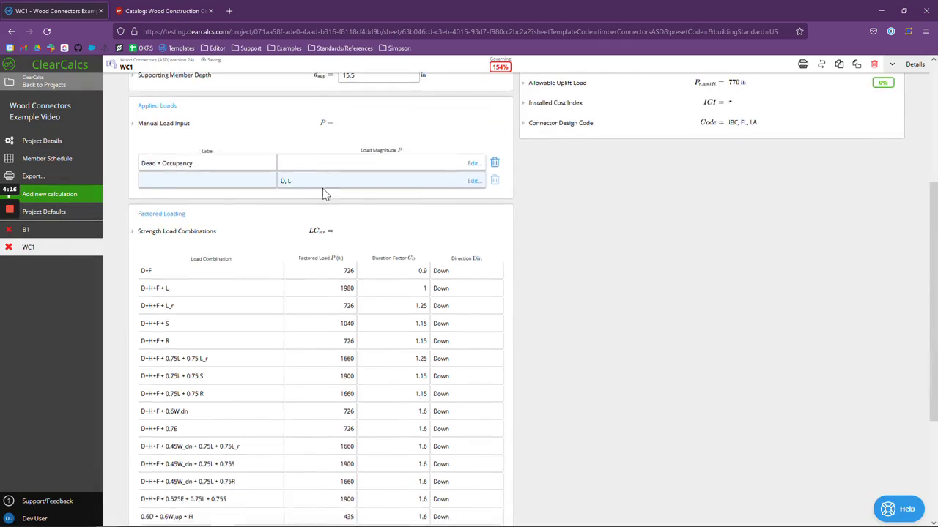
scroll(278, 286, down, 2)
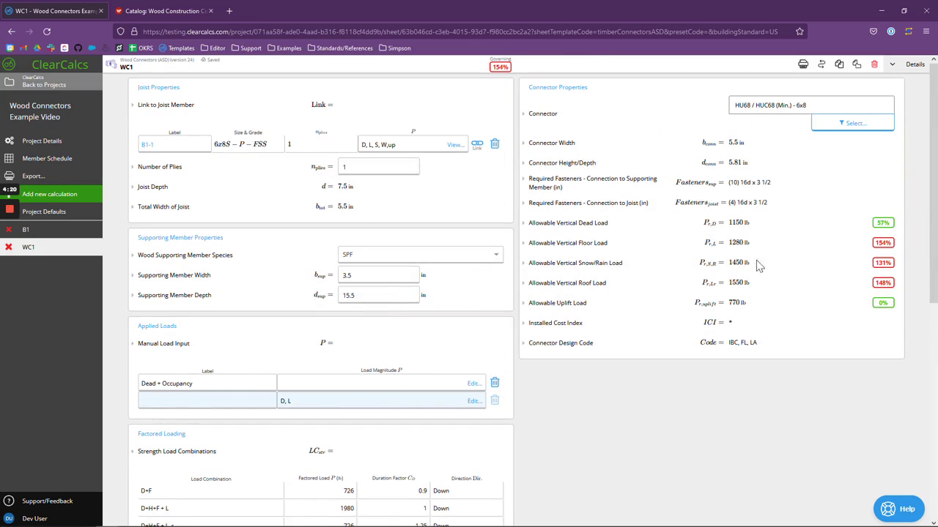
scroll(754, 267, down, 4)
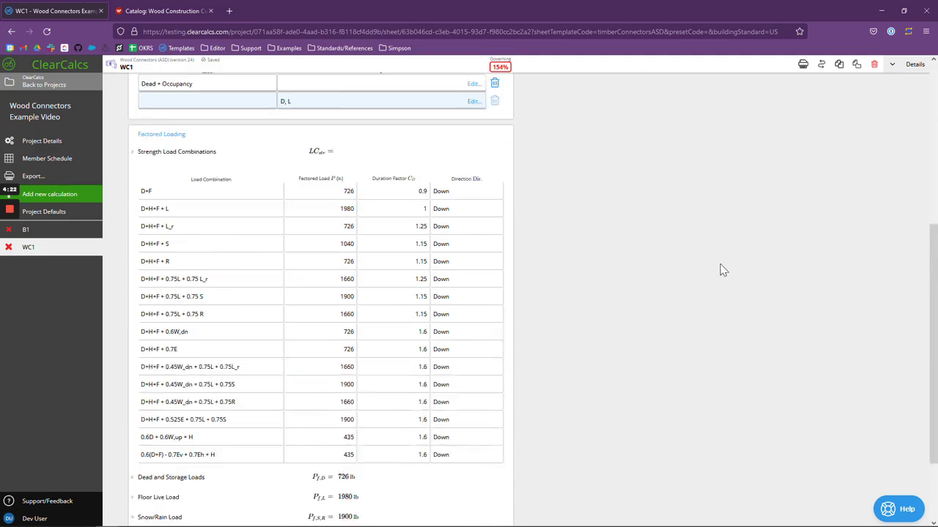
scroll(668, 285, up, 3)
scroll(668, 285, up, 1)
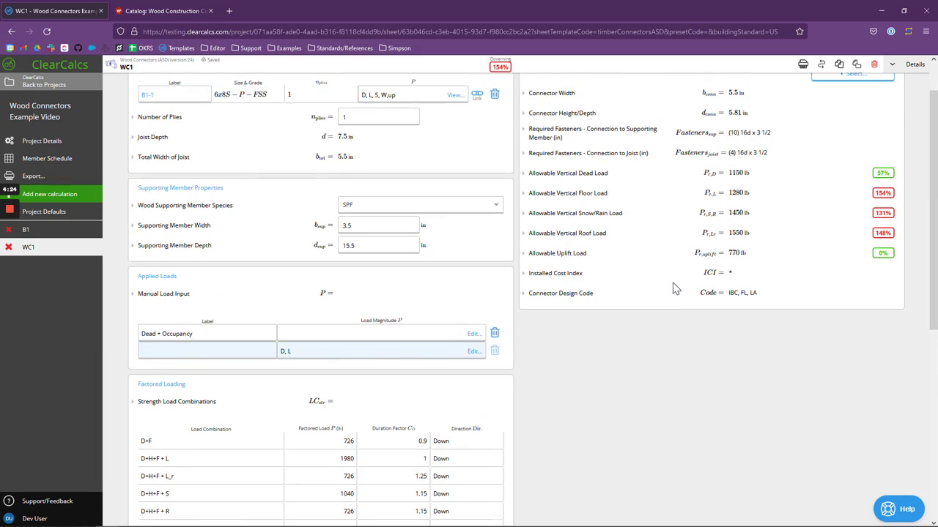
scroll(733, 285, up, 1)
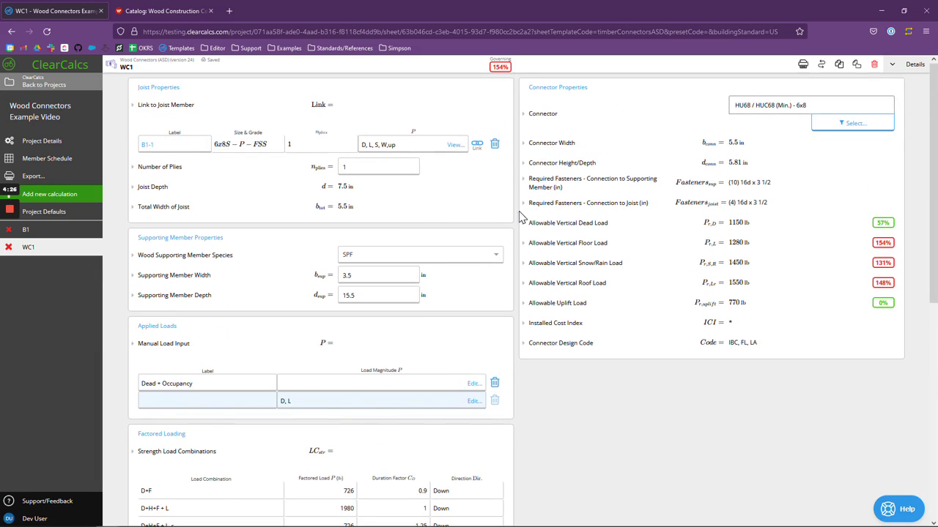